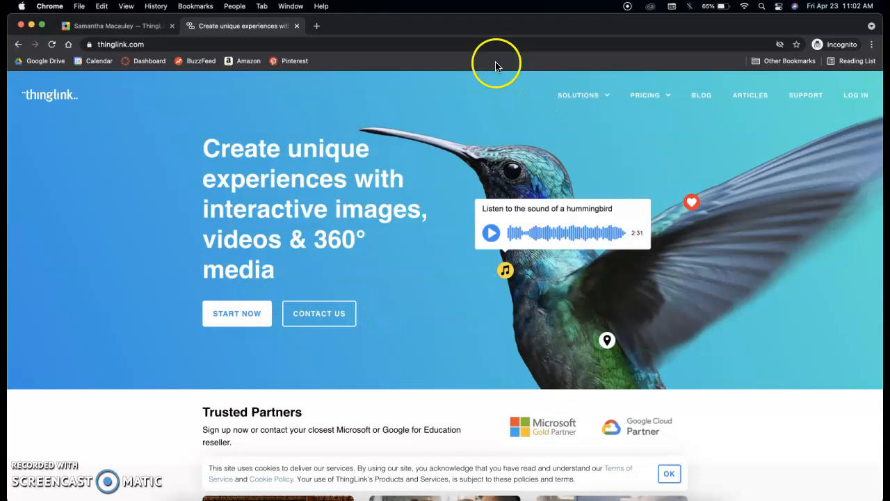
Open ThingLink's login page, and return to the content page of the account already signed in
click(864, 96)
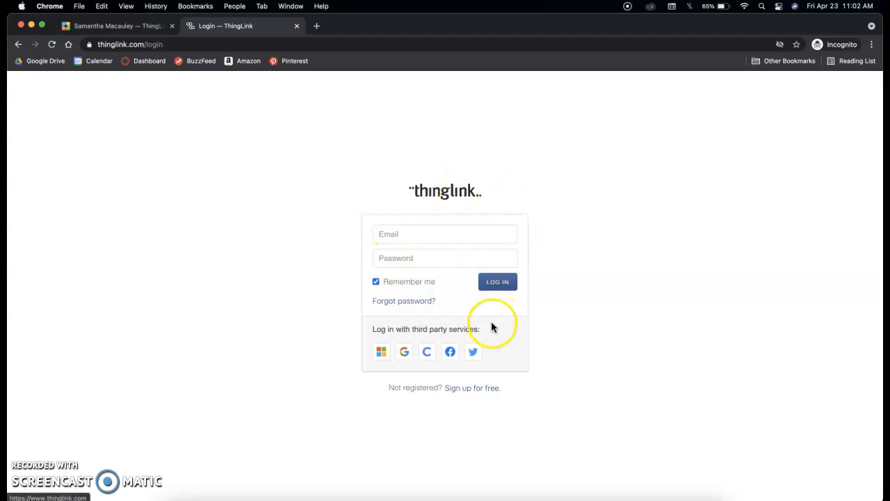
click(127, 28)
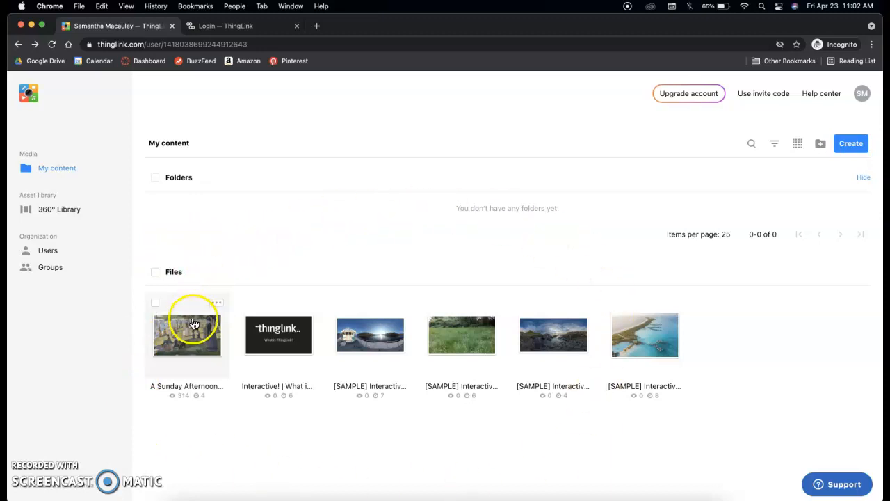
Open the image A Sunday Afternoon on the Island of La Grande Jatte, examine the whole painting with its tags, and close it
click(195, 324)
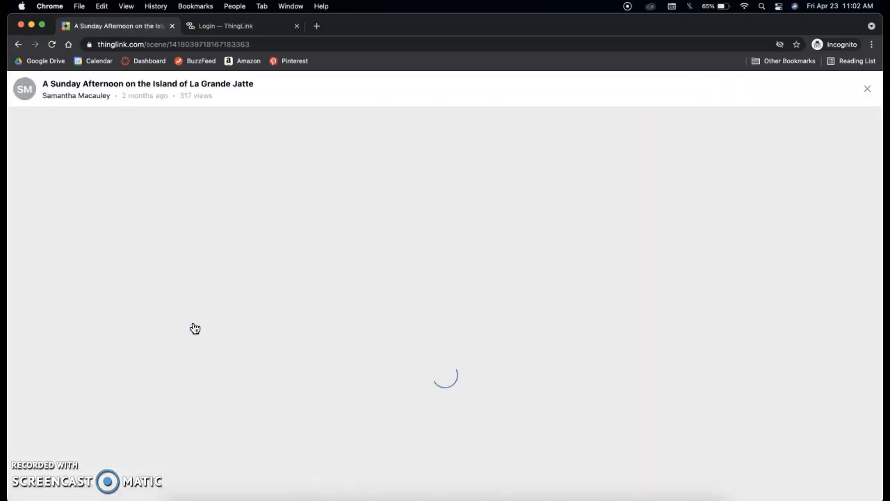
scroll(345, 317, down, 3)
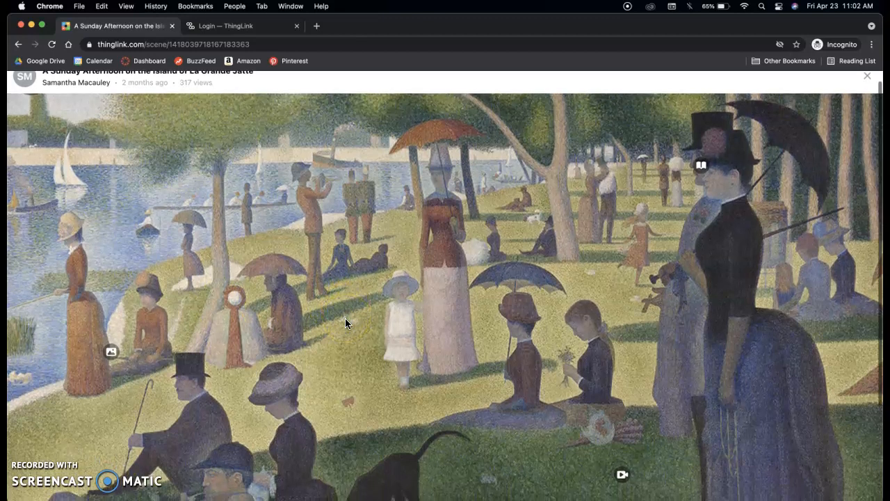
scroll(346, 319, down, 5)
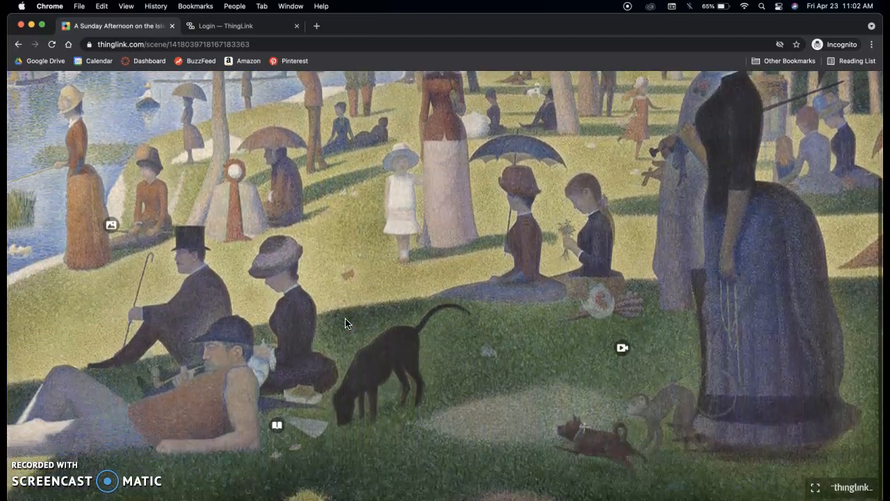
scroll(345, 319, up, 7)
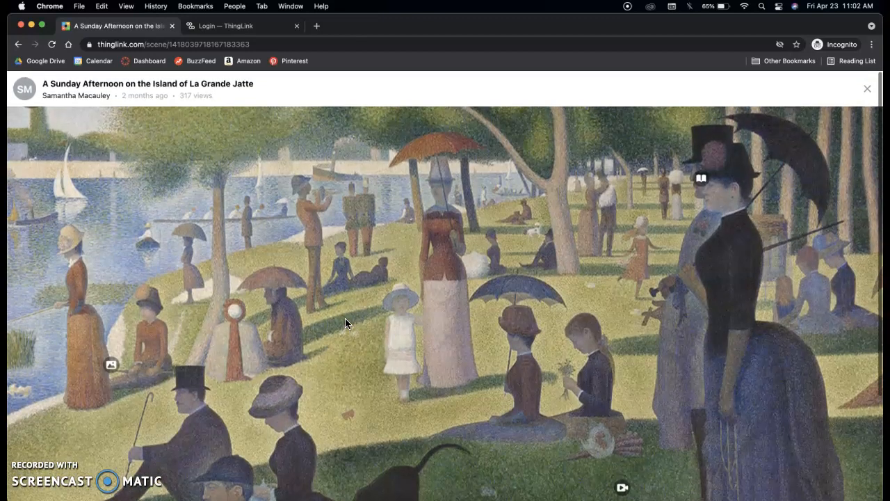
scroll(345, 318, down, 1)
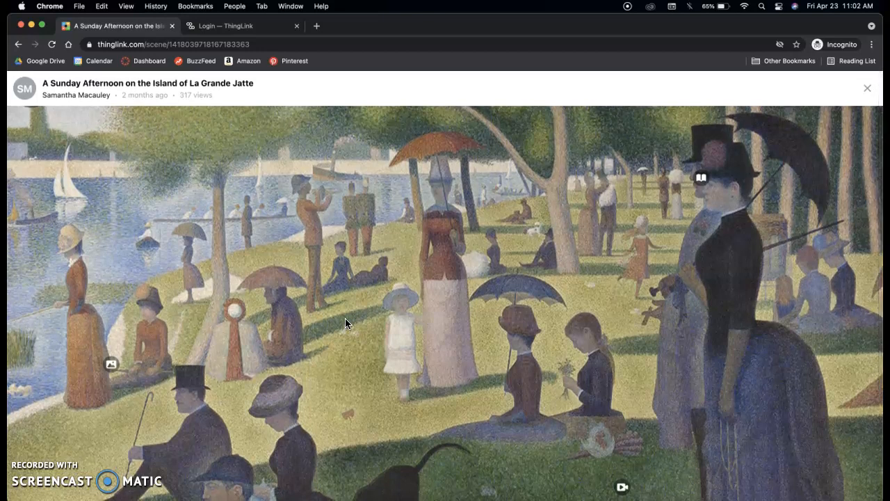
scroll(345, 318, down, 1)
scroll(345, 318, down, 1)
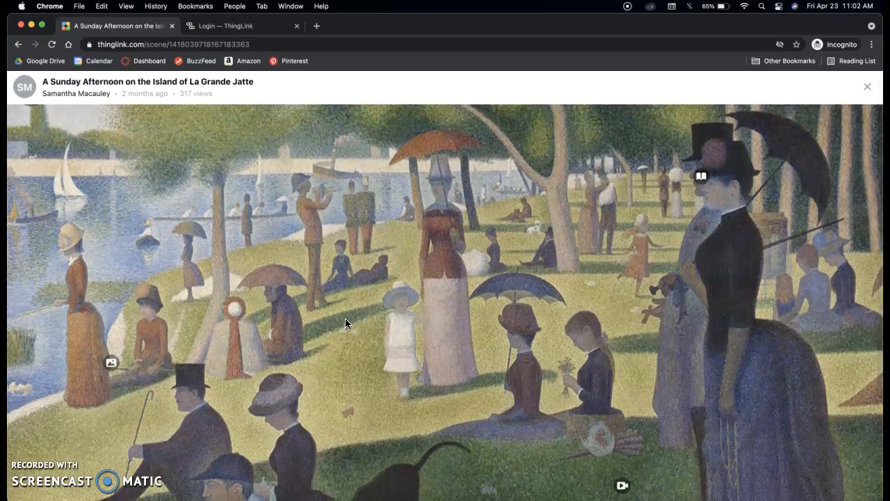
scroll(345, 323, down, 1)
scroll(345, 323, down, 2)
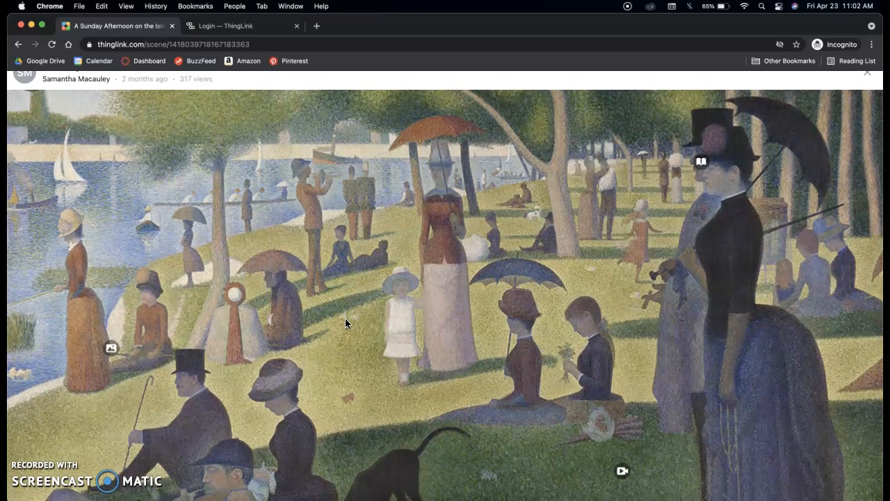
scroll(345, 322, down, 5)
scroll(345, 323, up, 6)
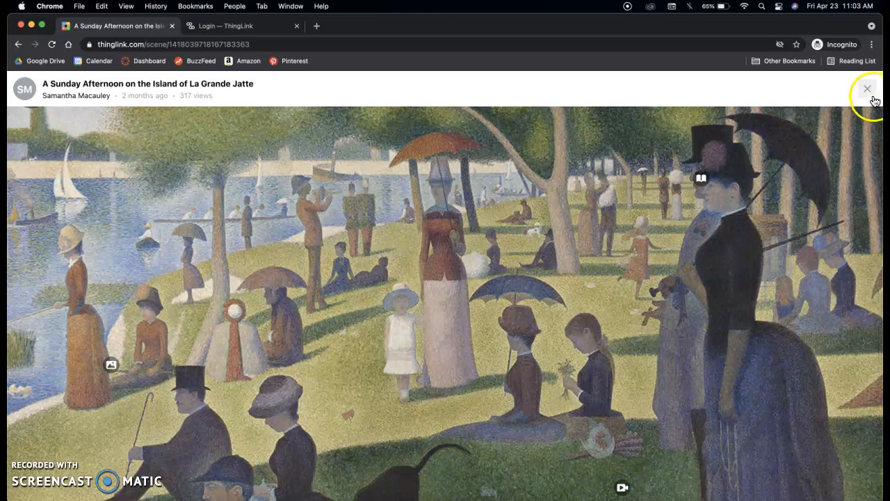
click(868, 89)
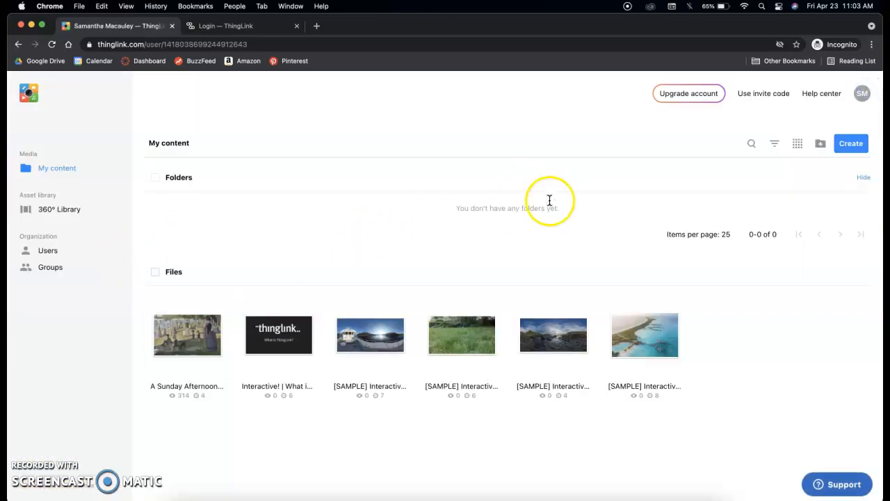
Start creating interactive content of type Image, review the available upload sources, and leave without uploading
click(851, 144)
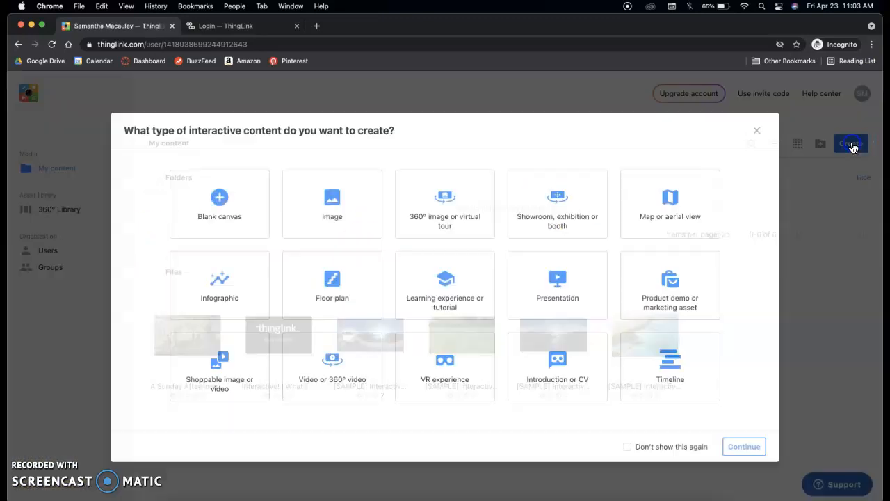
click(318, 208)
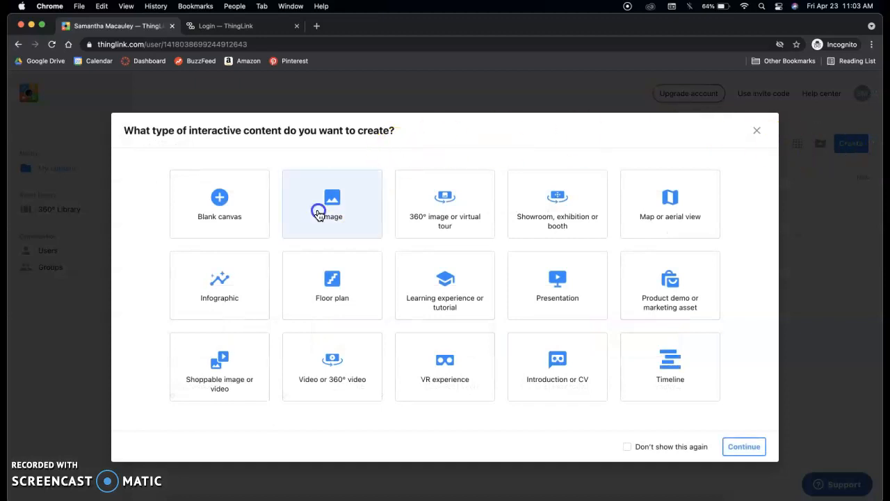
click(745, 446)
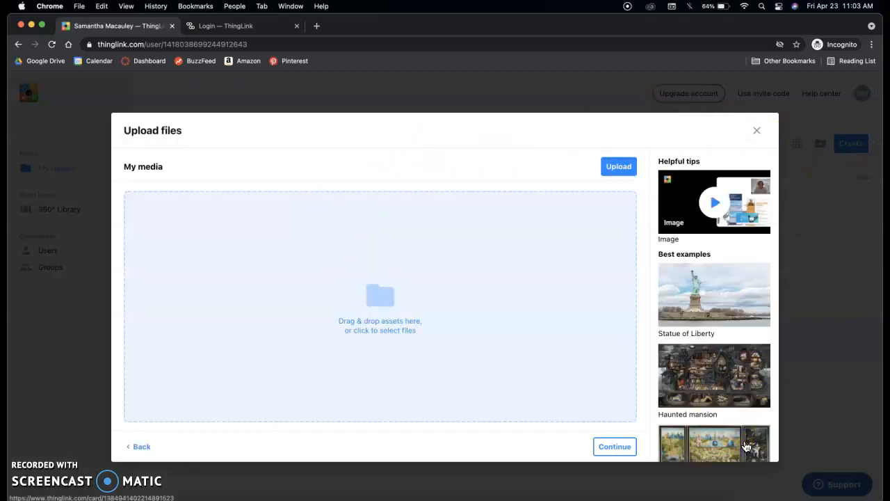
click(623, 167)
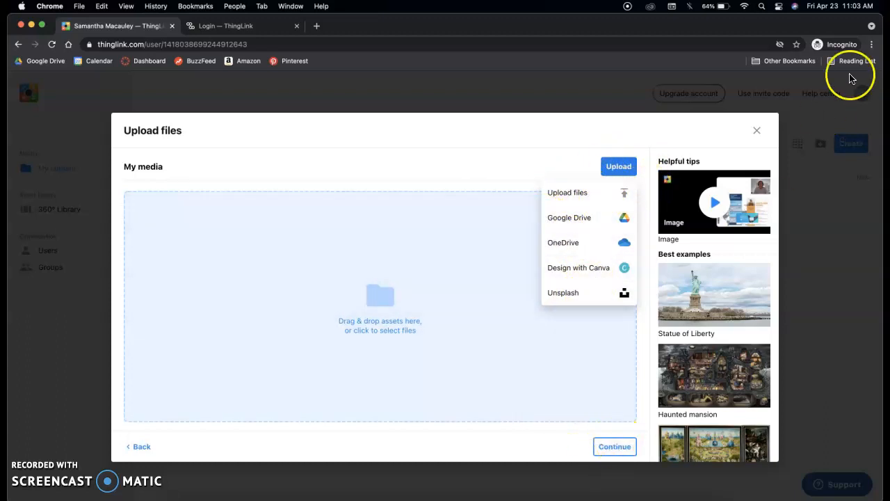
click(756, 131)
Open the image A Sunday Afternoon on the Island of La Grande Jatte in the tag editor
click(217, 303)
click(159, 123)
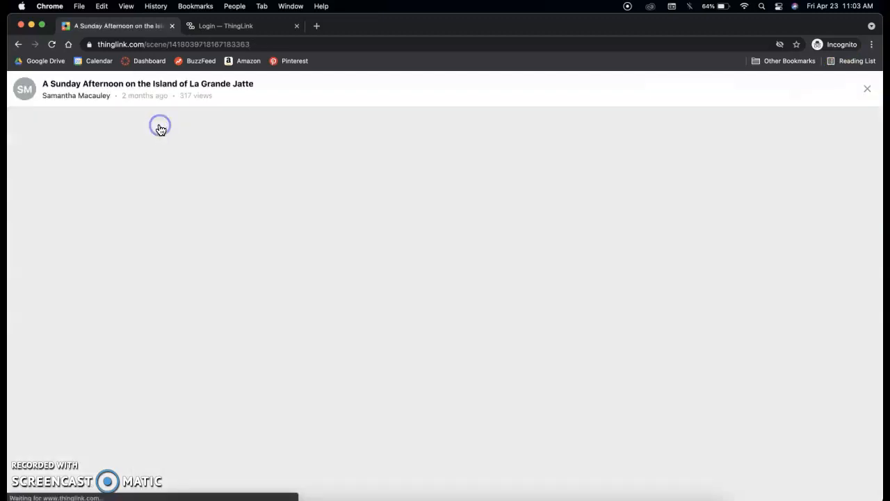
click(39, 356)
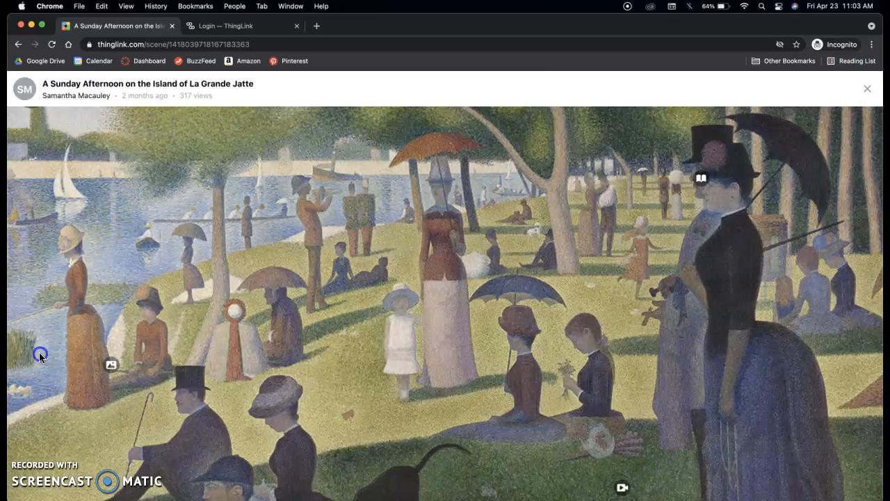
click(868, 89)
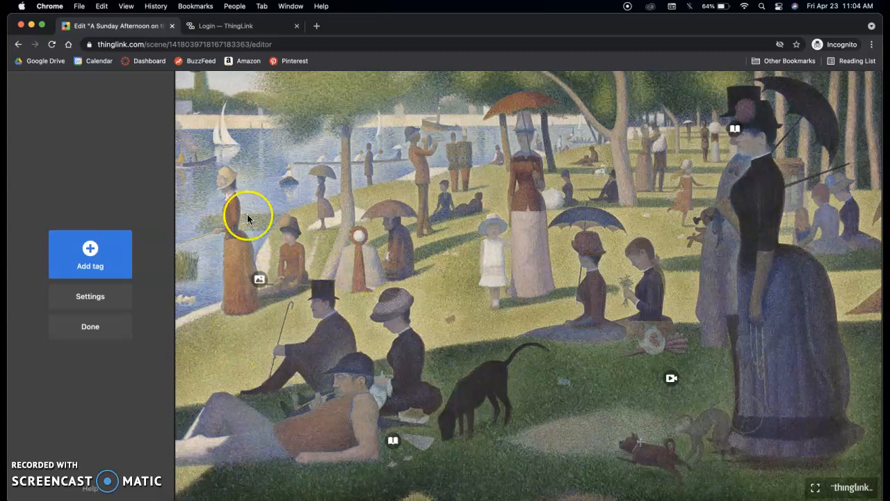
Add a text label tag and place it on the water beside the white sailboat
click(109, 249)
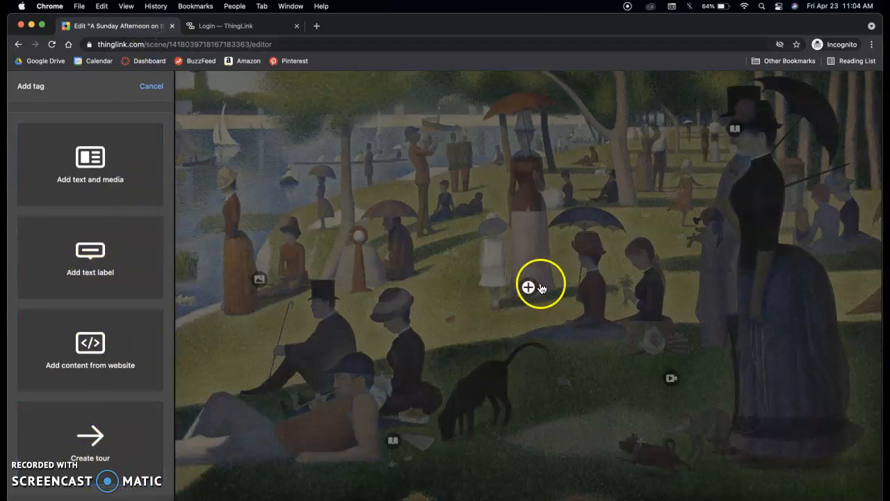
mouse_move(530, 290)
mouse_down()
mouse_move(261, 174)
mouse_move(272, 145)
mouse_move(527, 283)
mouse_move(491, 240)
mouse_move(401, 233)
mouse_move(303, 192)
mouse_move(244, 124)
mouse_up()
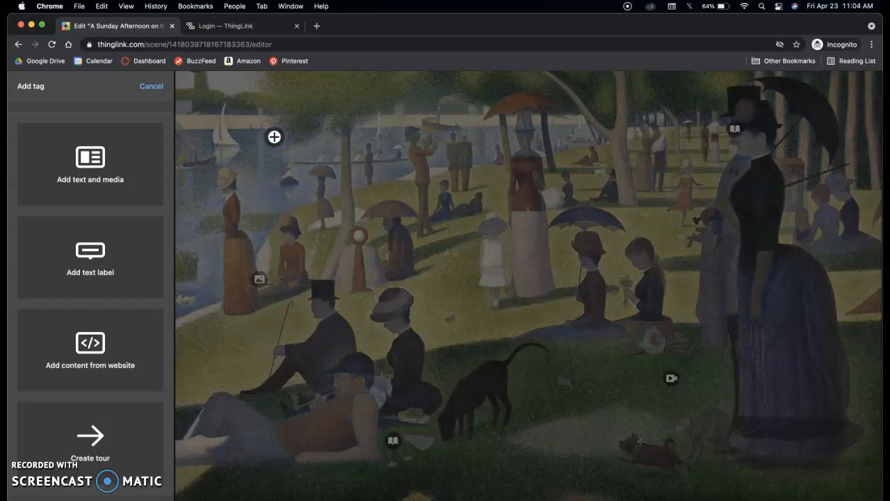
click(97, 265)
Set the new tag's text to "Artist - Georges Seurat -" and finish editing the tag
click(93, 176)
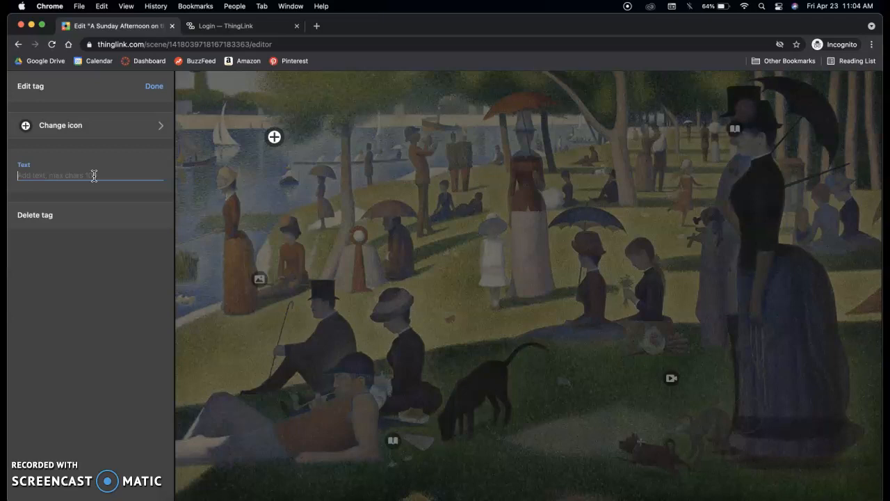
text(ges Seurat -)
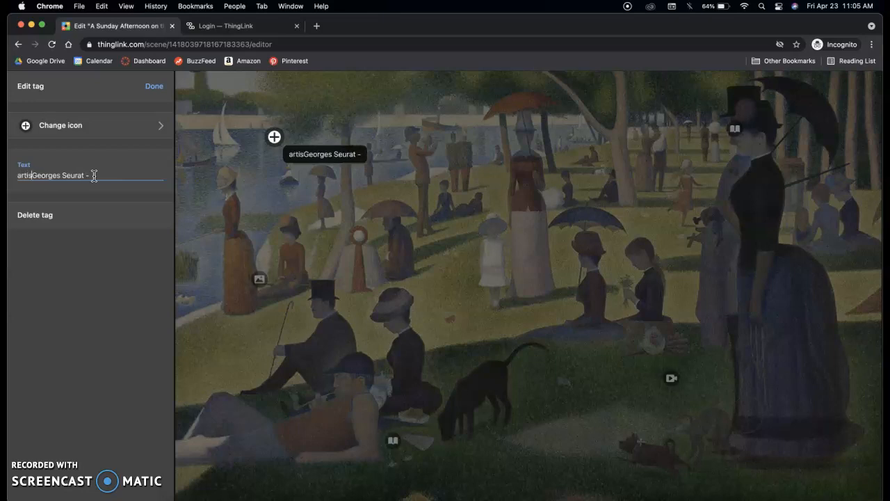
click(72, 176)
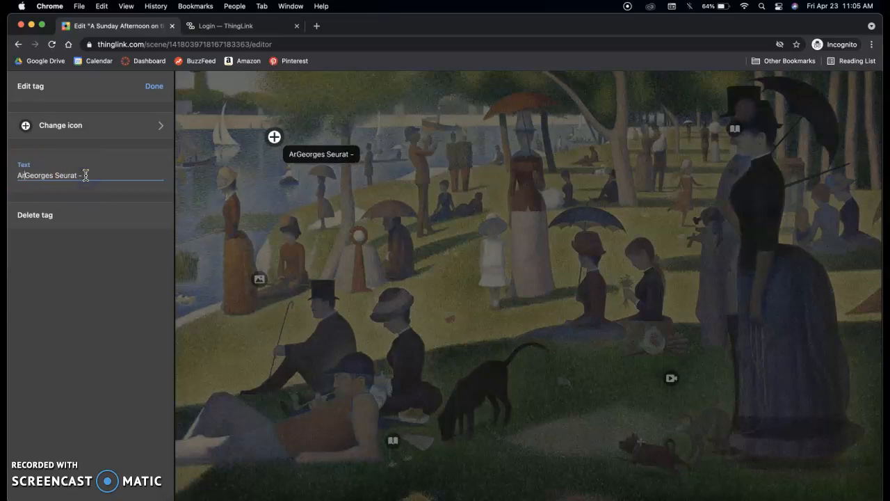
key(BackSpace)
key(BackSpace)
text(Artist -)
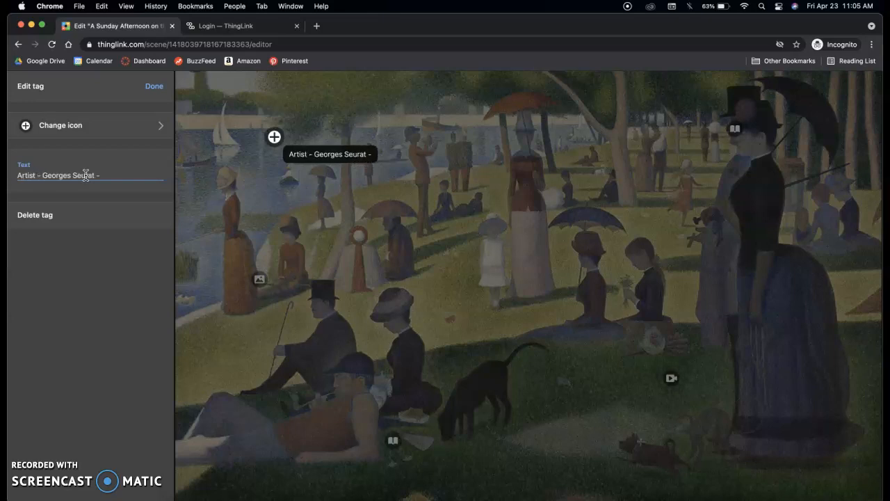
click(298, 213)
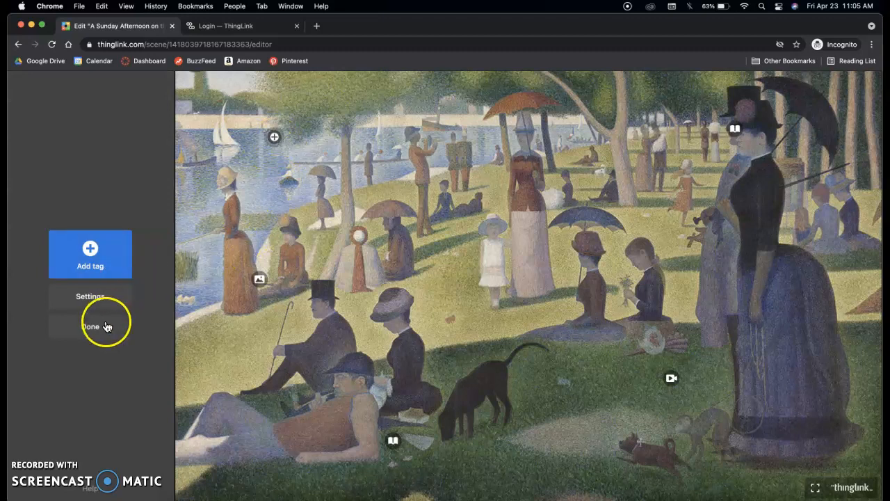
Add a second text label tag reading 6' 10" x 10' 1' and move it beside the artist tag on the water
click(94, 252)
click(100, 286)
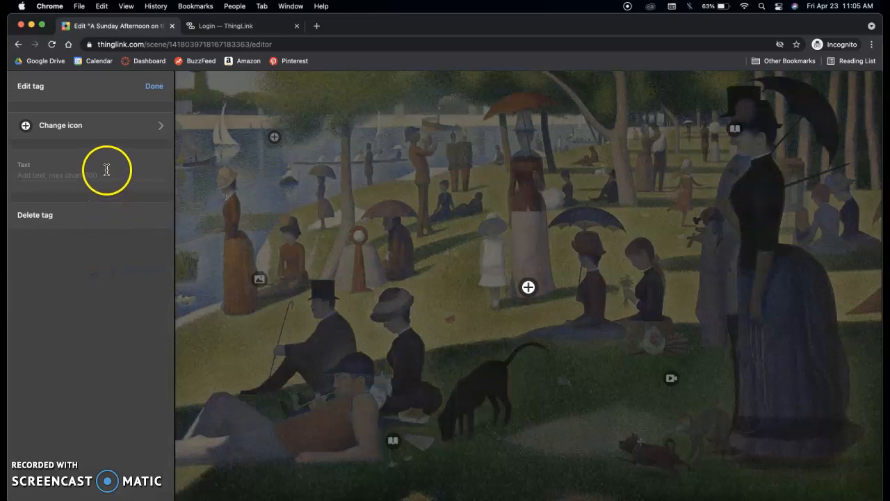
click(106, 174)
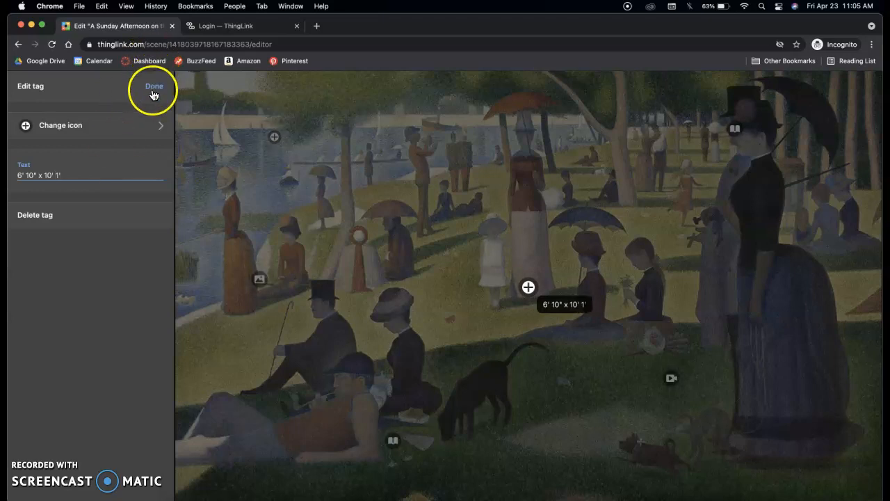
click(153, 87)
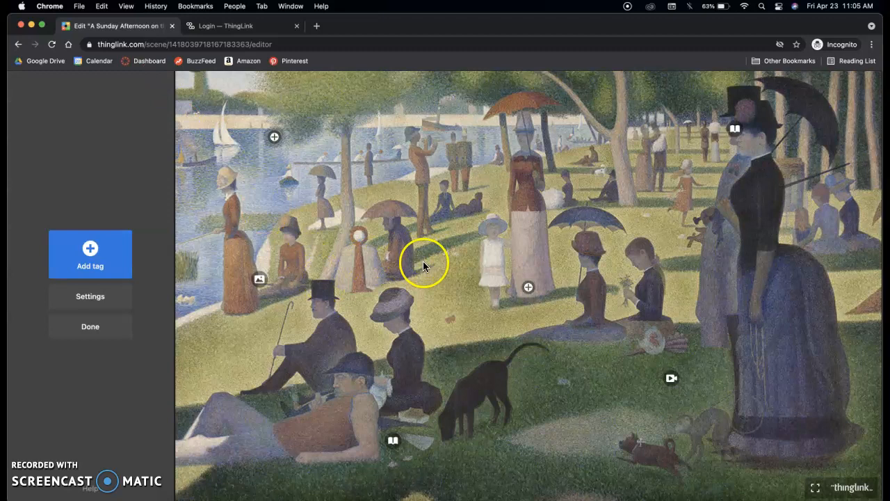
drag(530, 289, 301, 139)
click(84, 299)
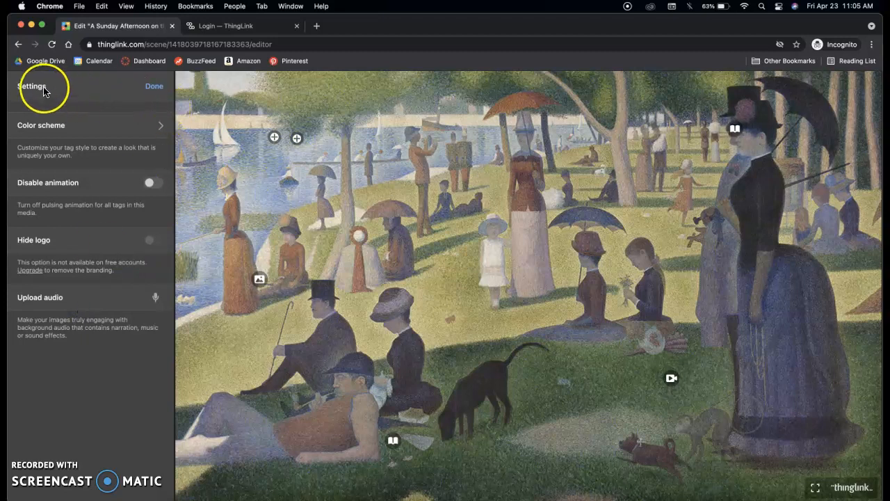
click(153, 85)
Add a third text label tag and change its icon to the black circle with a white ring
click(119, 270)
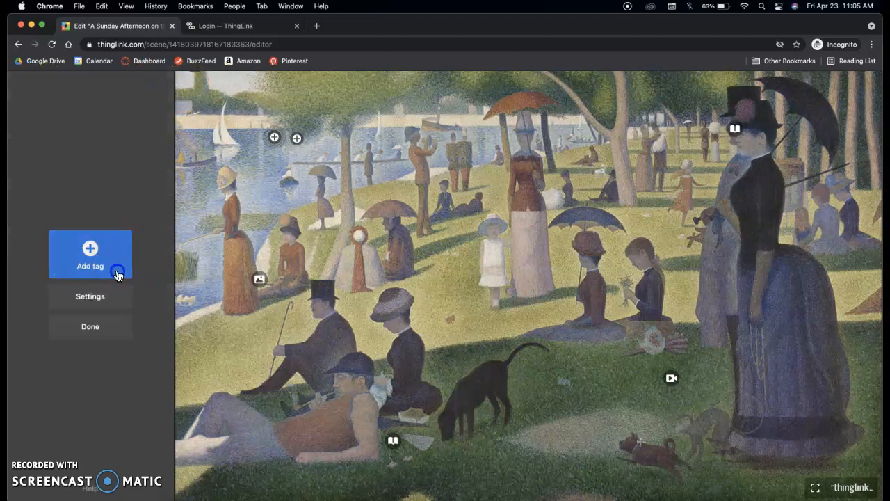
click(127, 397)
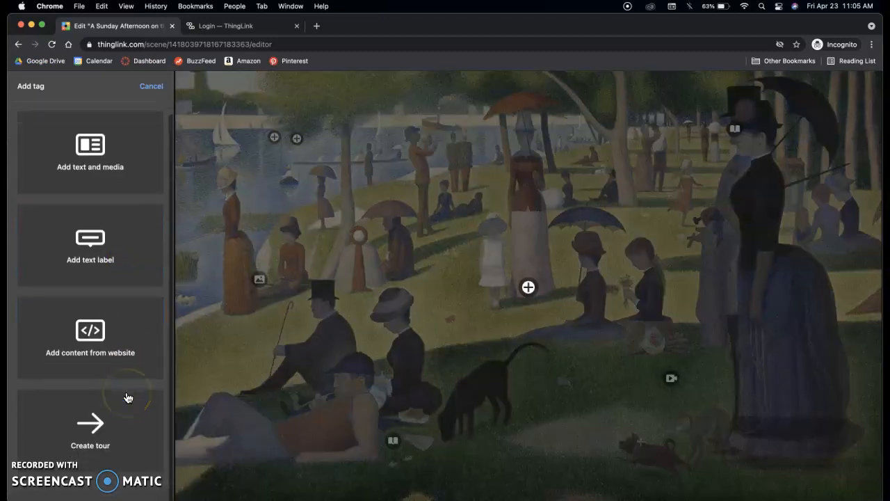
click(130, 273)
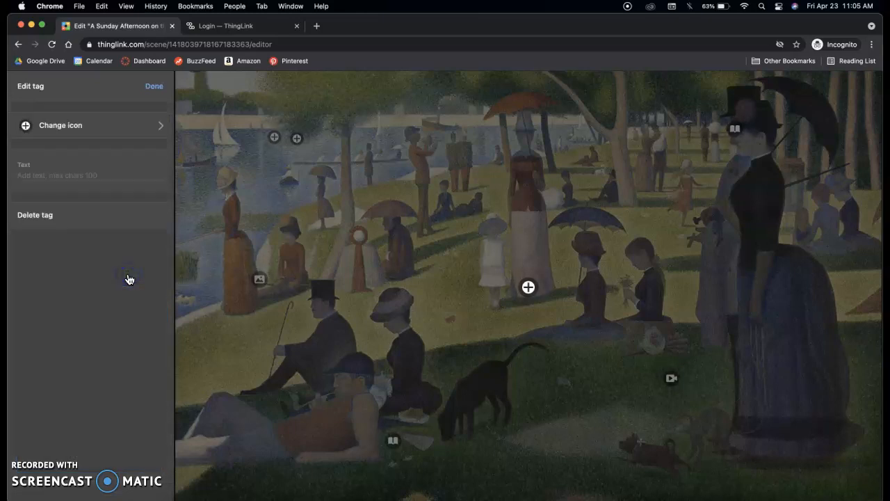
click(111, 130)
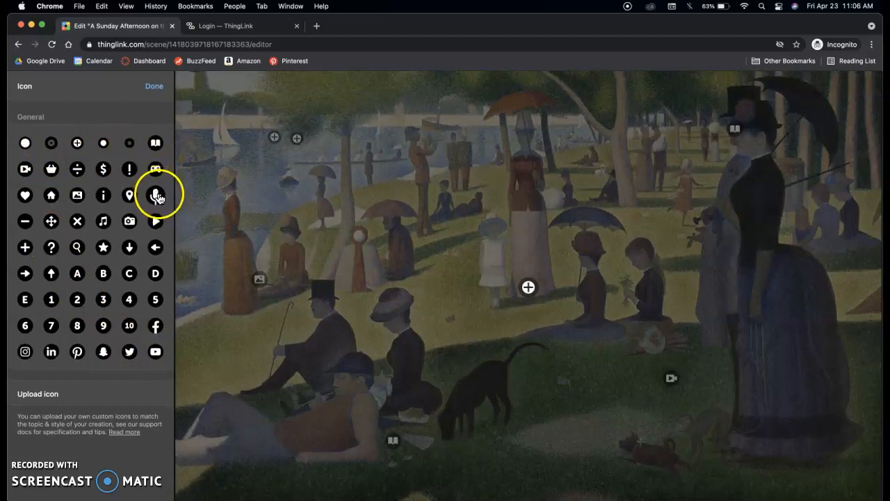
click(25, 145)
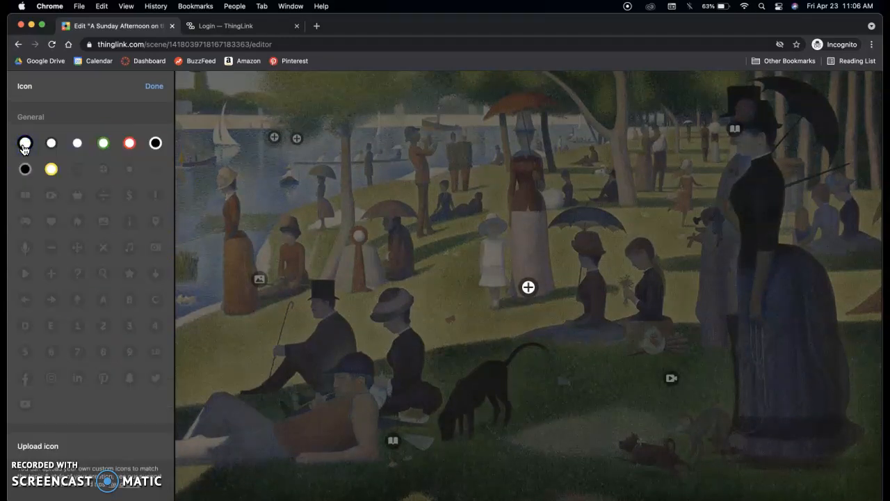
click(156, 145)
Set the new tag's text to 1884-1886, move it beside the two tags on the water, and finish editing it
click(88, 171)
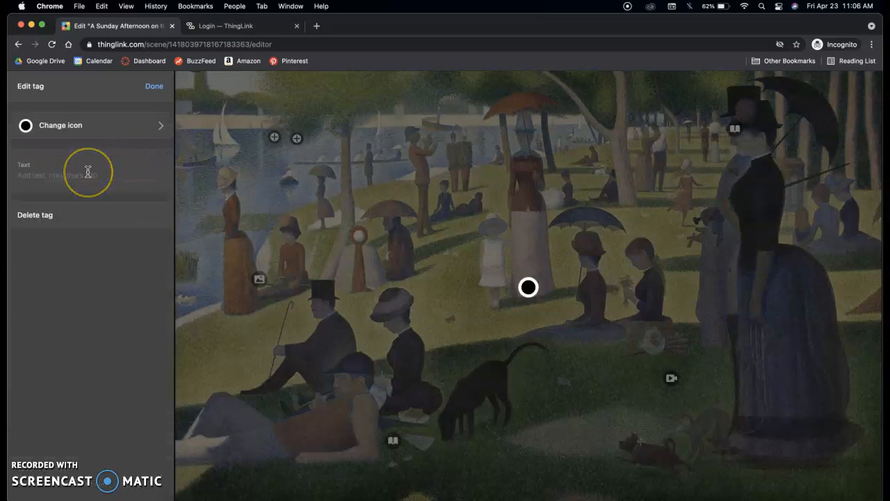
text(1884-1886)
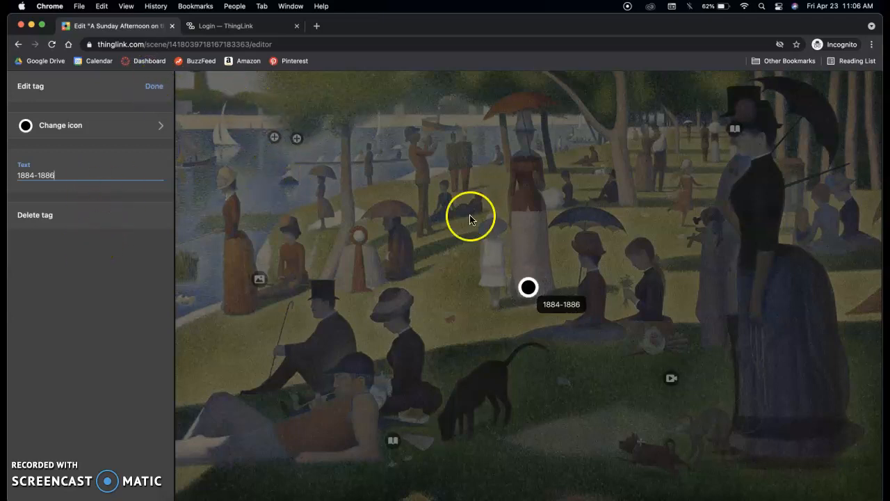
mouse_move(533, 282)
mouse_down()
mouse_move(302, 173)
mouse_move(284, 149)
mouse_move(320, 141)
mouse_up()
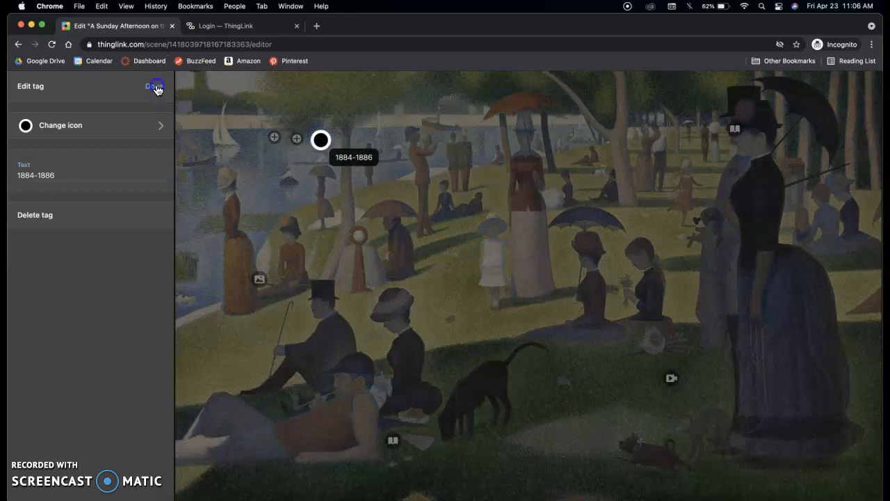
click(155, 86)
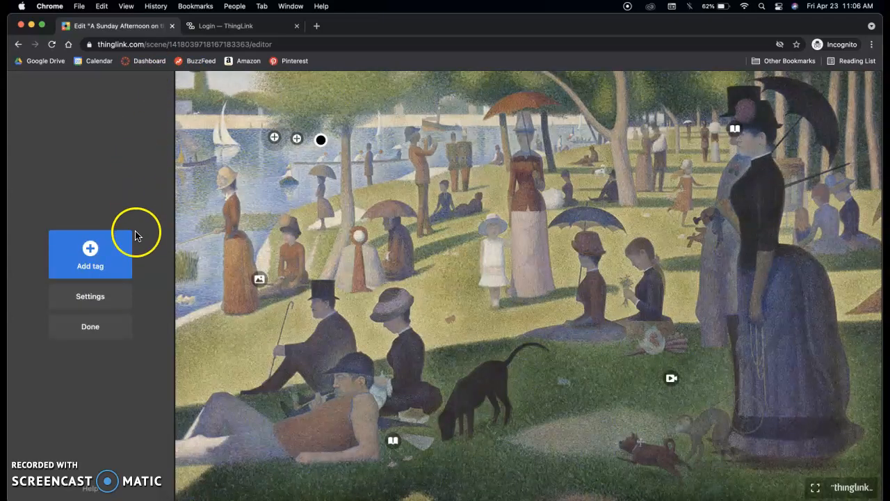
Add a text and media tag with the title "Neo -Impressionist"
click(110, 261)
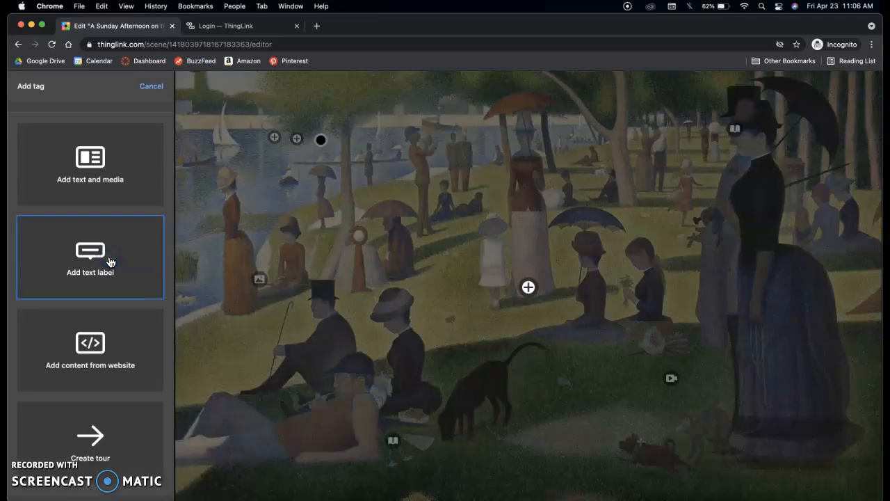
scroll(99, 394, down, 1)
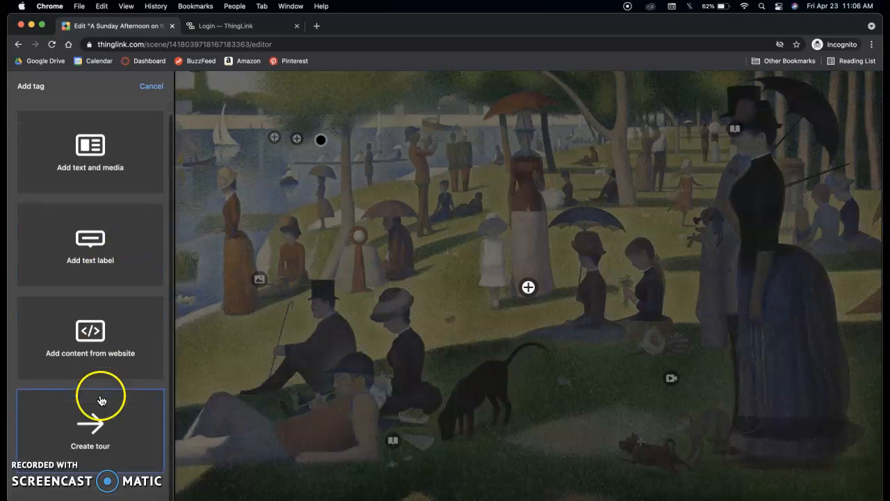
click(109, 146)
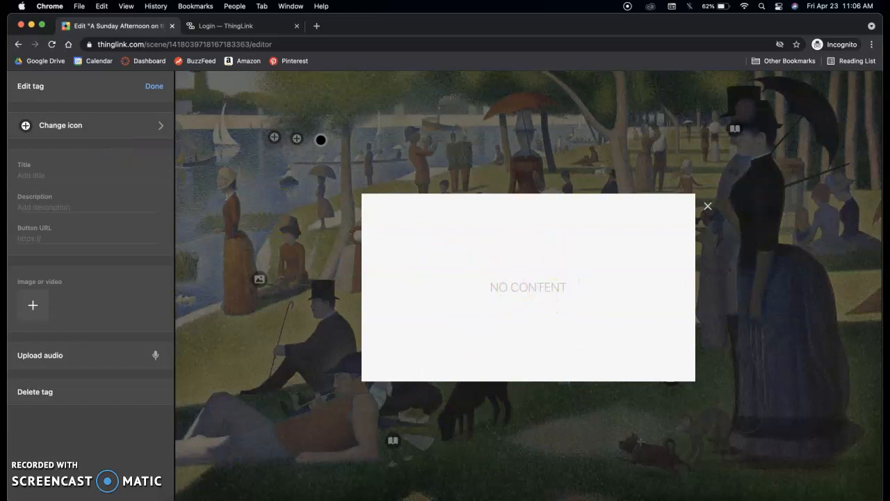
click(38, 174)
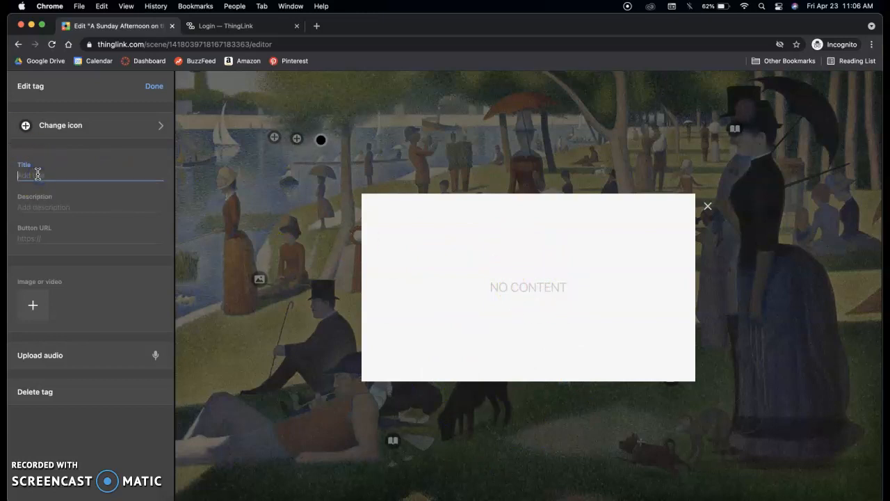
text(Neo -)
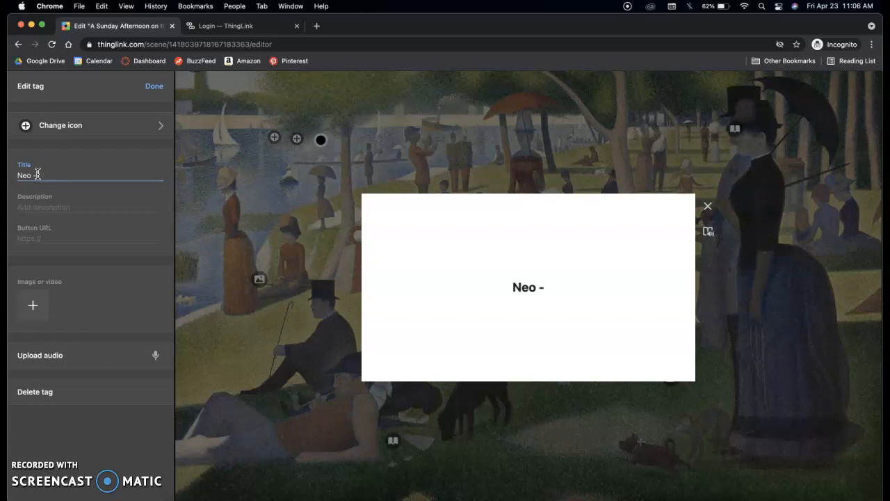
text(Impressionist)
click(38, 197)
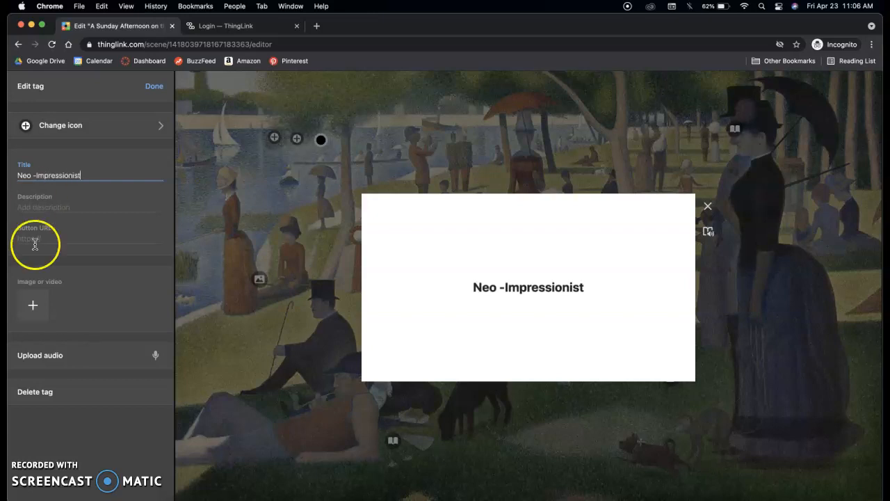
click(82, 206)
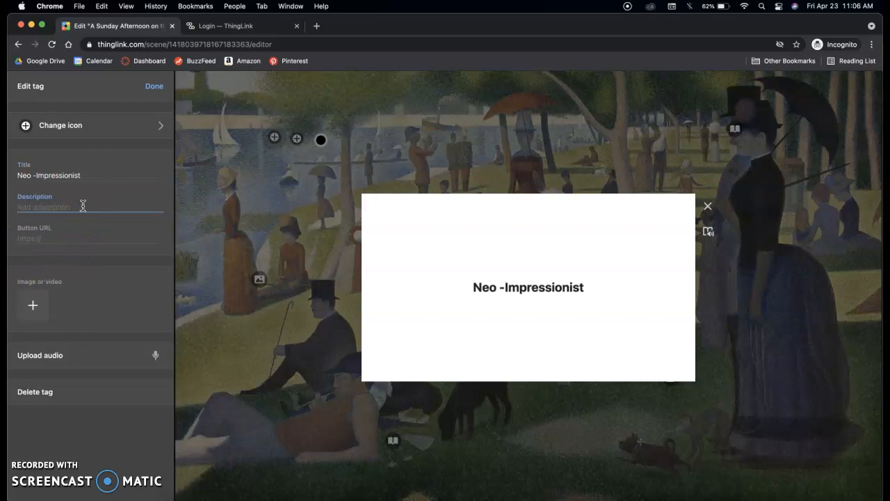
text(kdkdkd)
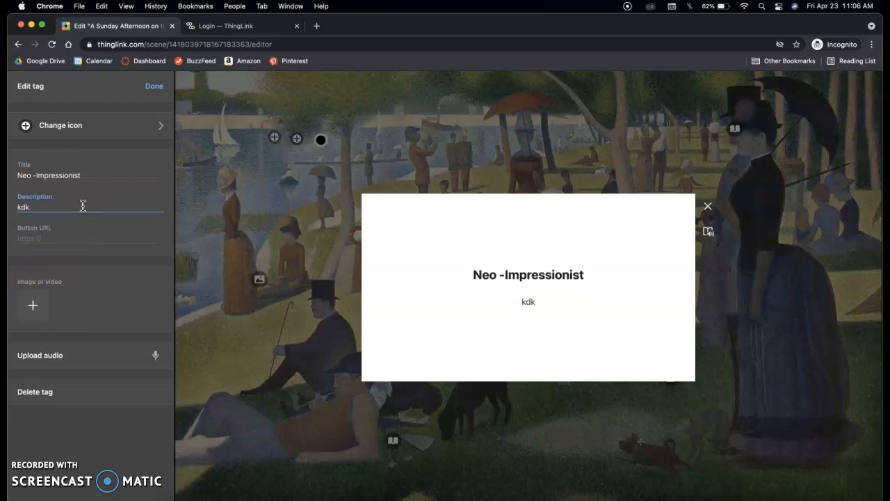
key(BackSpace)
key(BackSpace)
key(BackSpace)
click(54, 236)
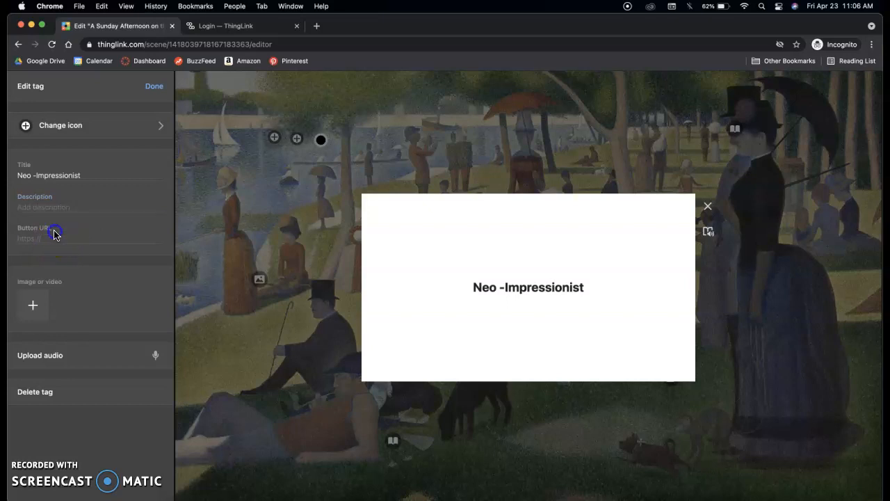
click(36, 307)
click(582, 376)
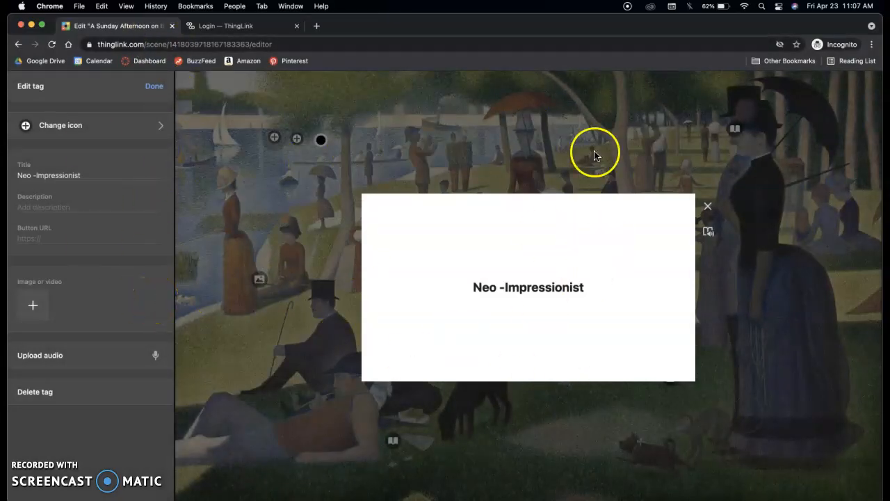
Close the Neo -Impressionist tag, move it onto the seated man in the top hat, and finish editing the image
click(708, 207)
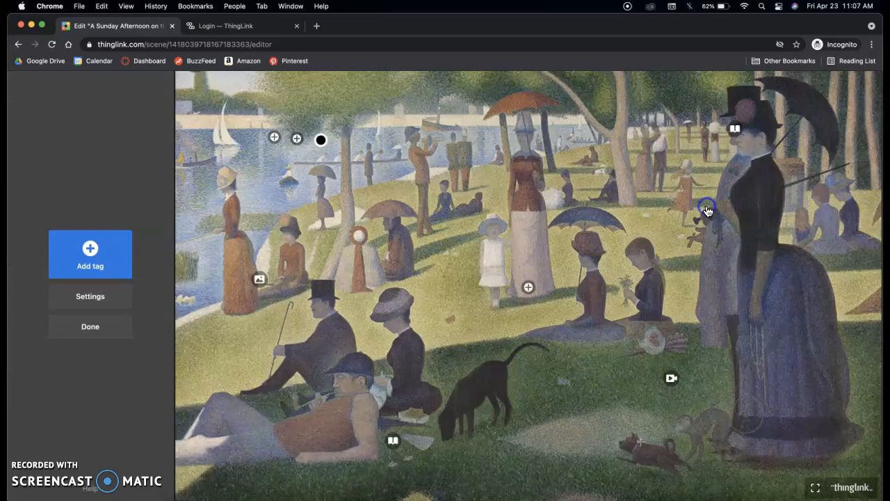
drag(530, 290, 339, 349)
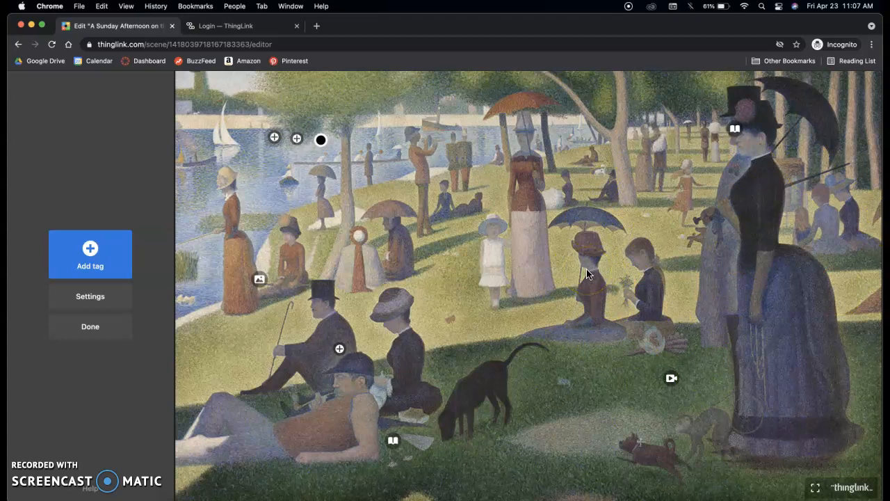
click(449, 301)
click(98, 327)
Examine the file options available for the A Sunday Afternoon image in My content
mouse_move(205, 358)
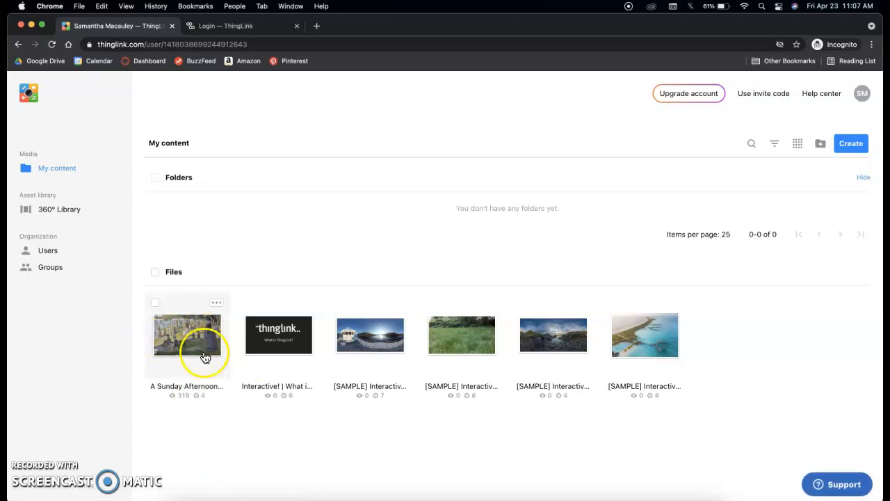
click(220, 303)
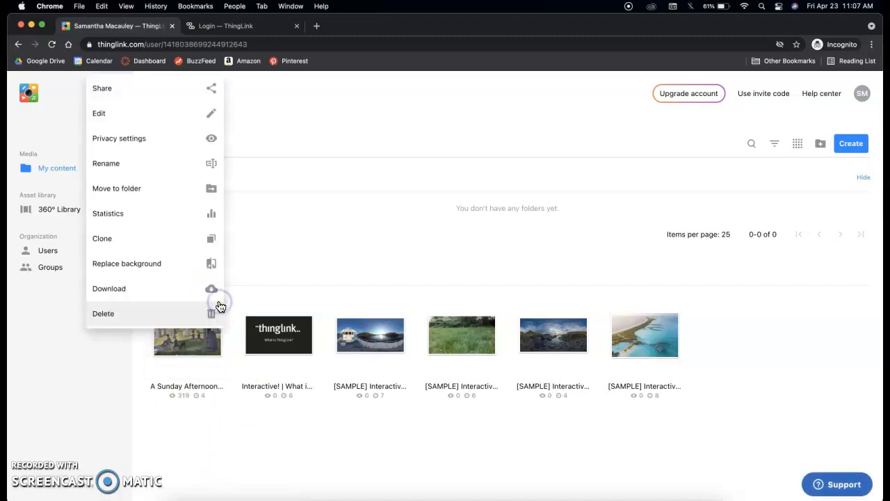
click(243, 292)
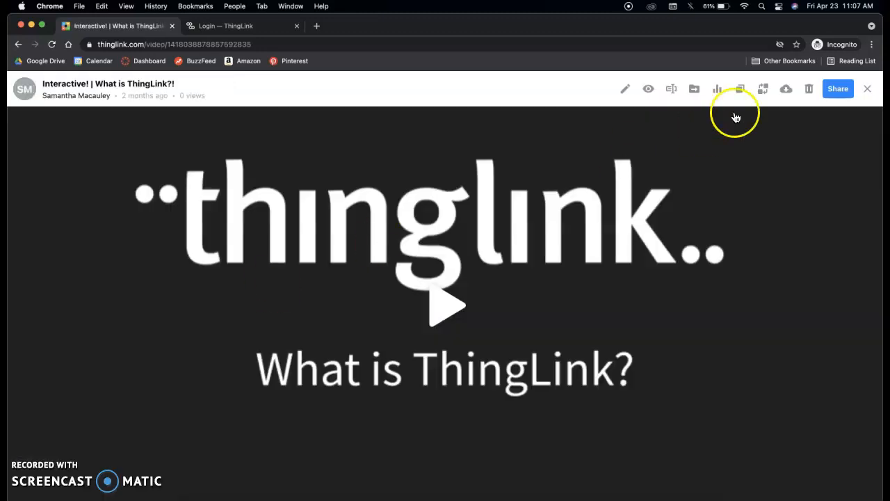
click(867, 89)
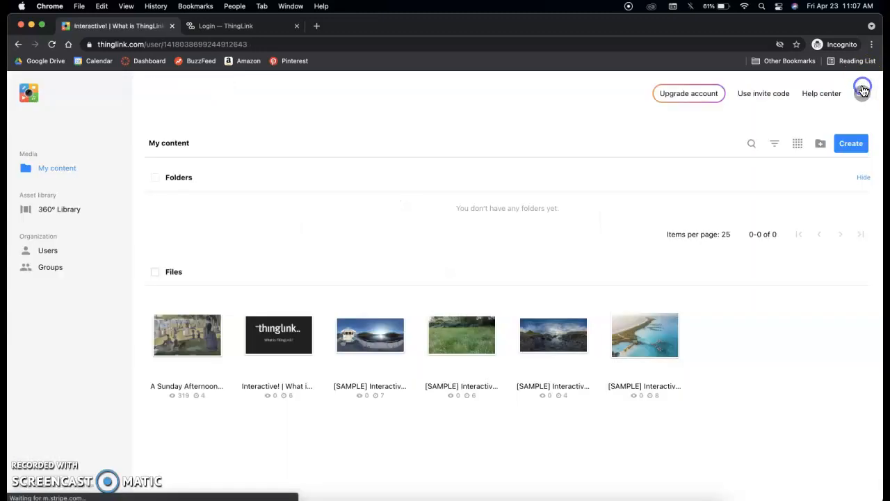